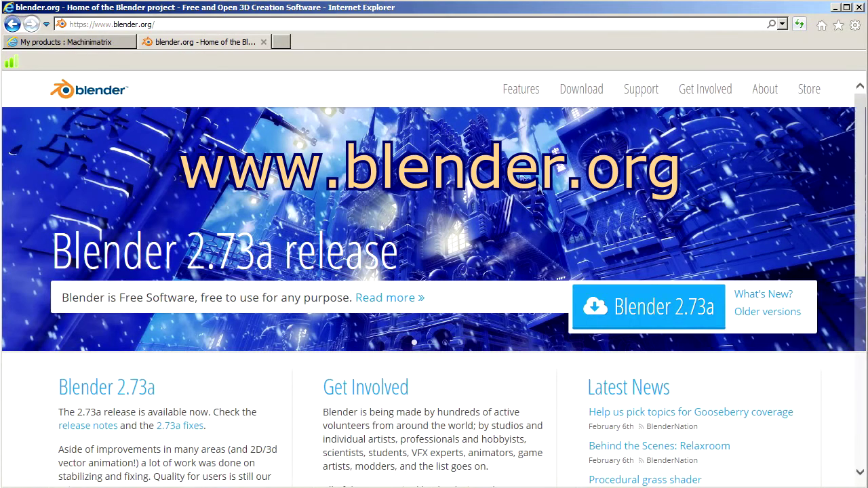
# Step: Save the Blender 2.73a 64-bit Windows installer, blender-2.73a-windows64.exe, to disk via Internet Explorer
pyautogui.click(665, 310)
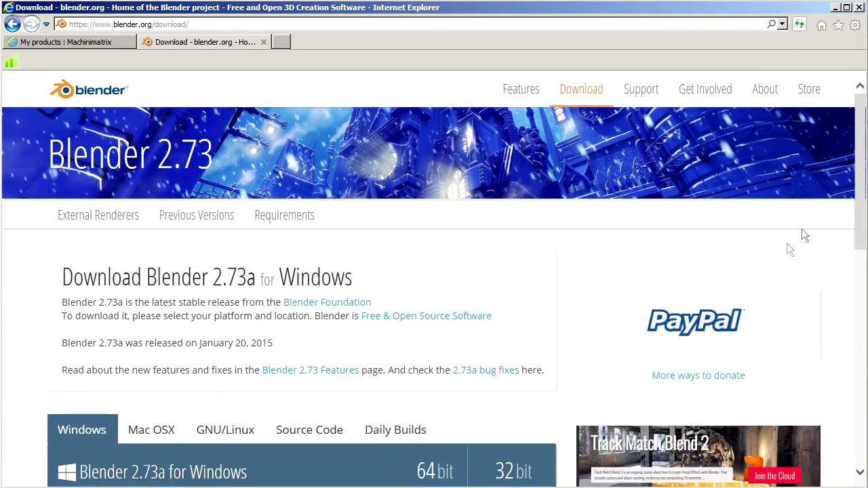
pyautogui.moveTo(861, 181); pyautogui.dragTo(864, 282)
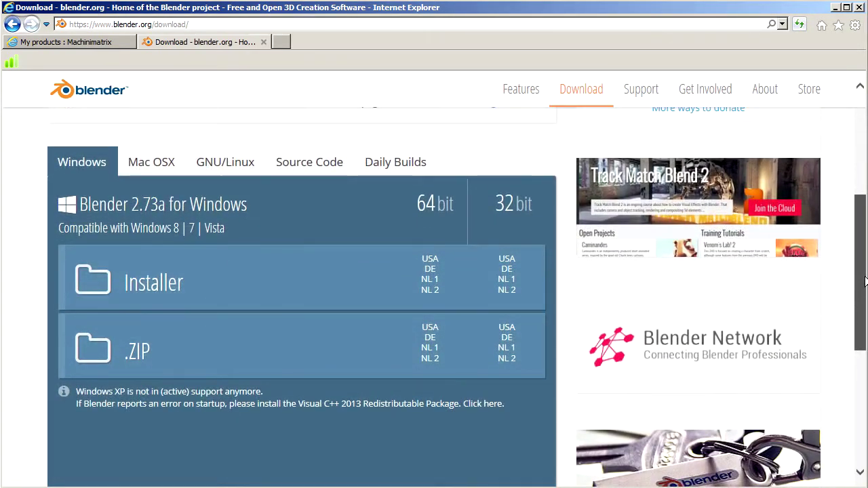
pyautogui.click(481, 244)
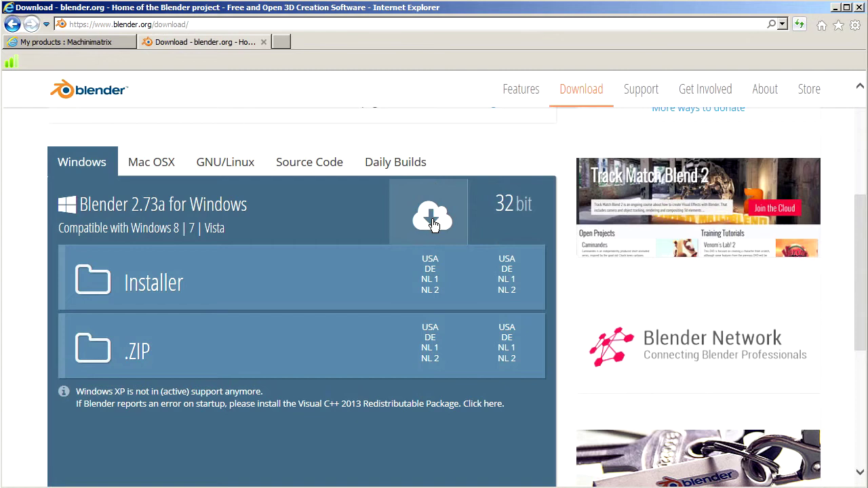
pyautogui.click(432, 220)
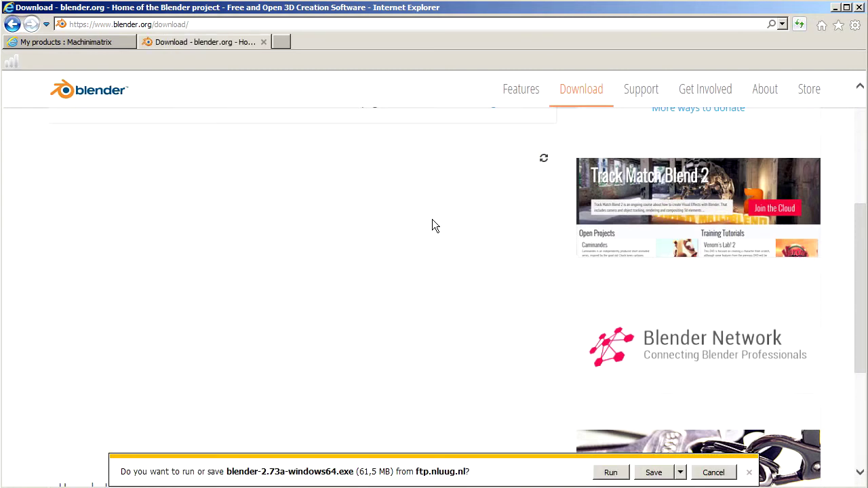
pyautogui.click(652, 473)
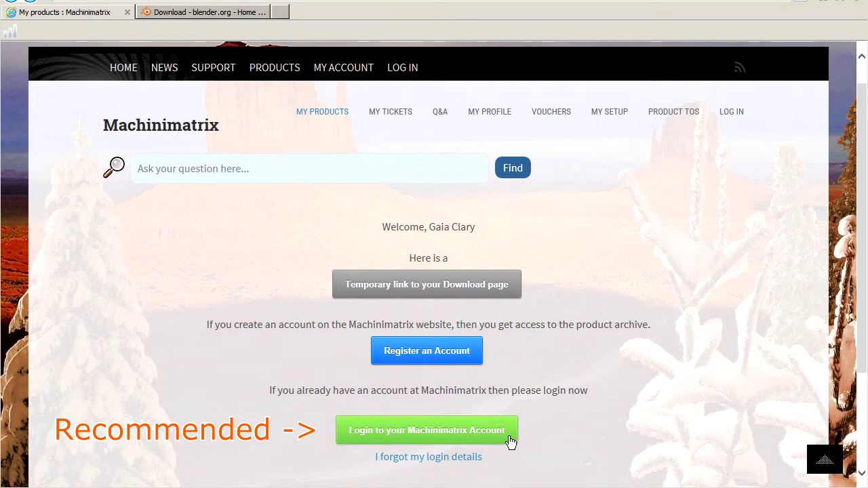
# Step: Log in to Machinimatrix as Gaia Clary and expand the Avastar purchase's file list
pyautogui.click(509, 442)
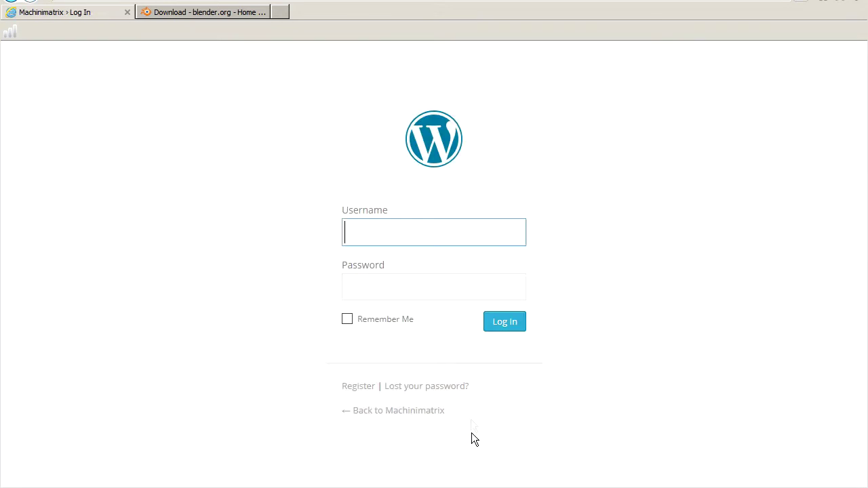
pyautogui.write('Gaia Clary')
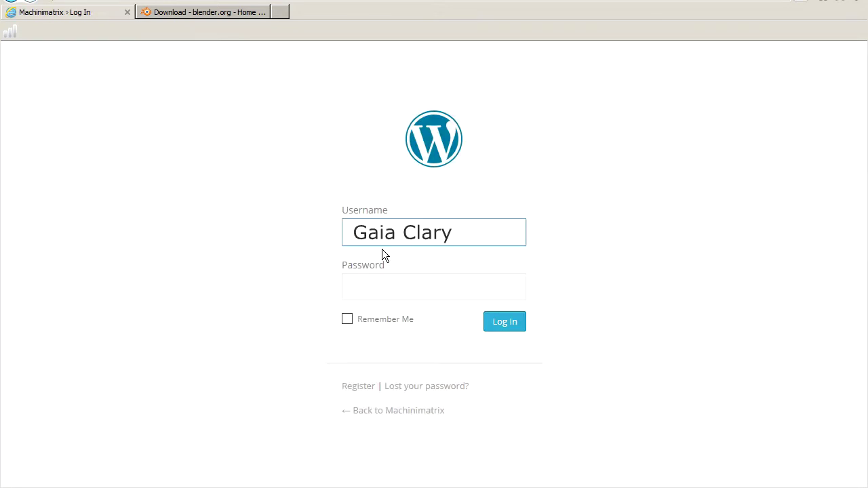
pyautogui.click(503, 323)
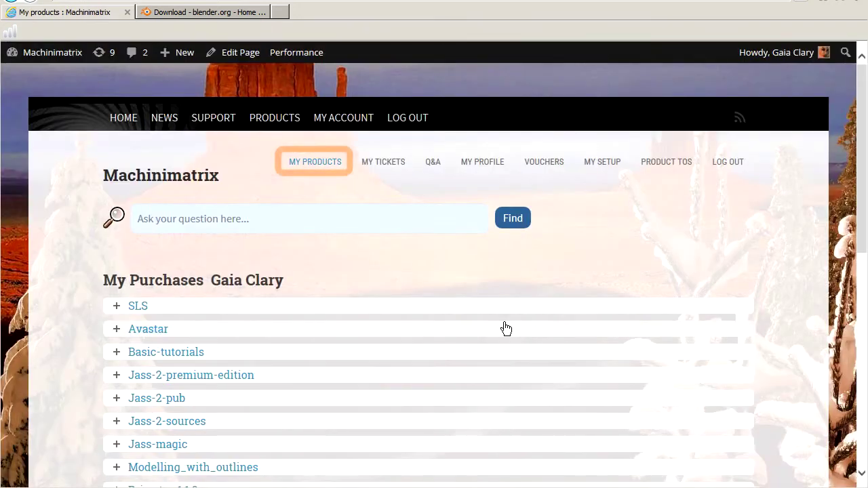
pyautogui.click(116, 329)
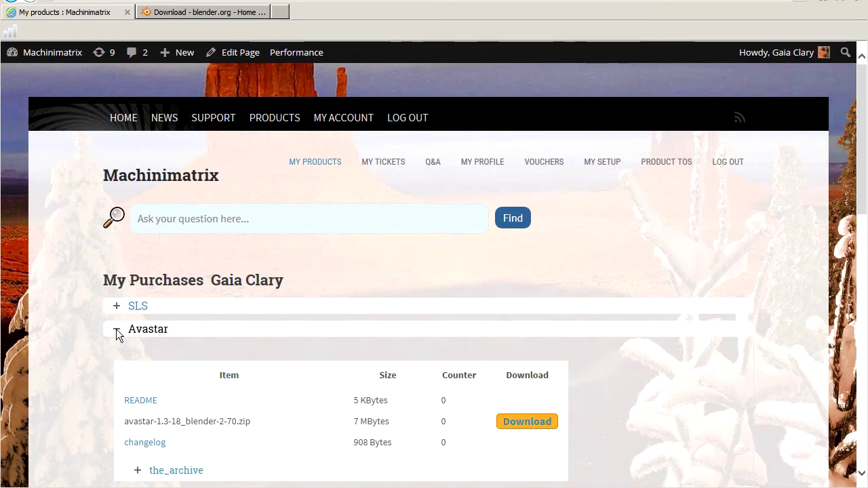
pyautogui.scroll(-2, 119, 335)
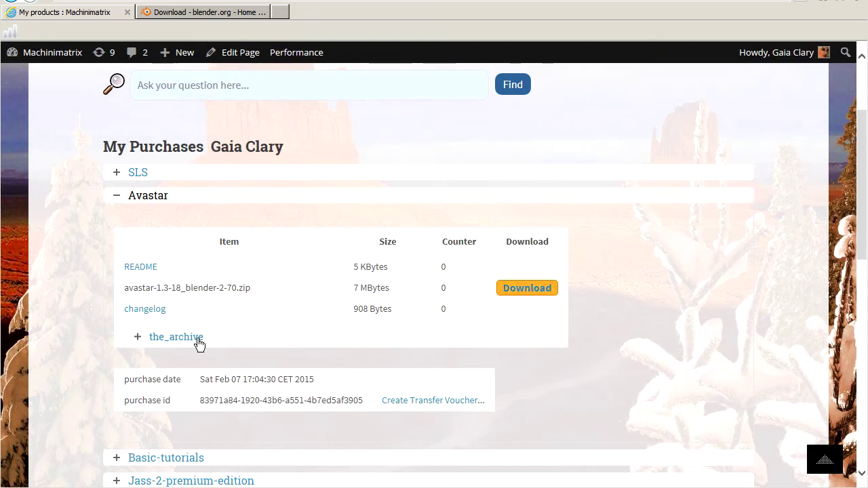
pyautogui.click(137, 337)
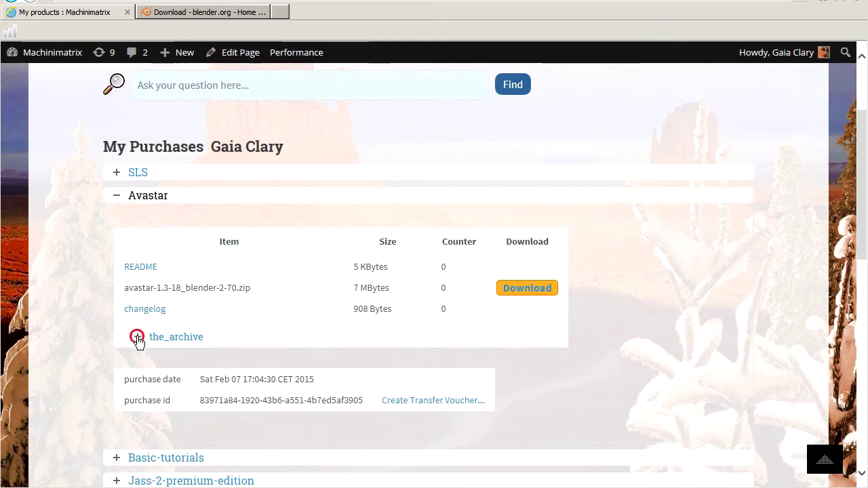
pyautogui.scroll(-2, 138, 341)
pyautogui.scroll(-1, 139, 341)
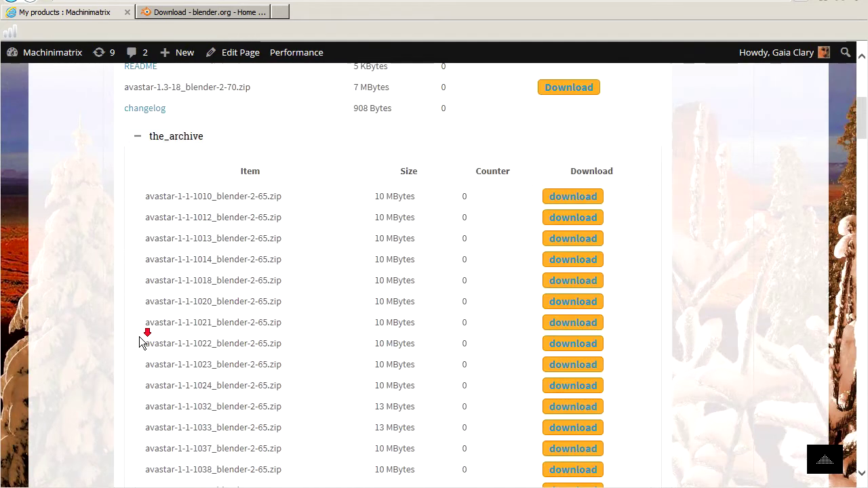
pyautogui.scroll(-1, 139, 341)
pyautogui.scroll(-2, 139, 341)
pyautogui.scroll(-1, 139, 341)
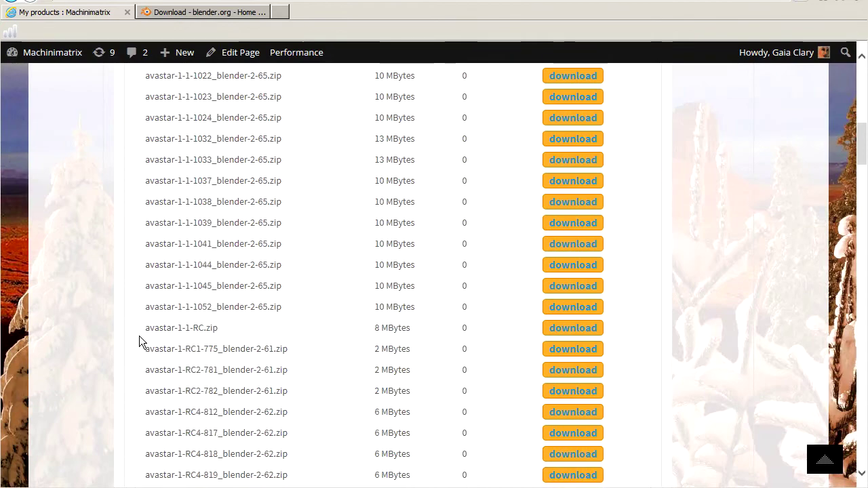
pyautogui.scroll(-1, 139, 341)
pyautogui.scroll(-2, 139, 341)
pyautogui.scroll(-1, 139, 341)
pyautogui.scroll(1, 139, 340)
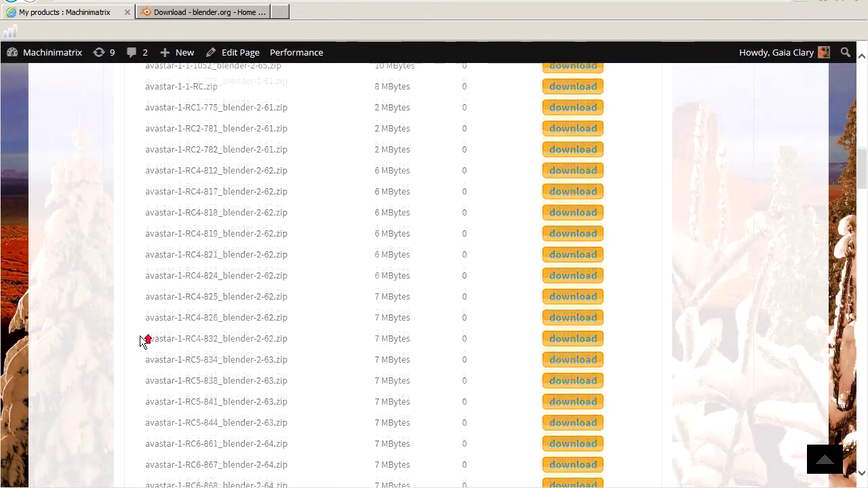
pyautogui.scroll(5, 139, 341)
pyautogui.scroll(3, 139, 341)
pyautogui.scroll(2, 141, 339)
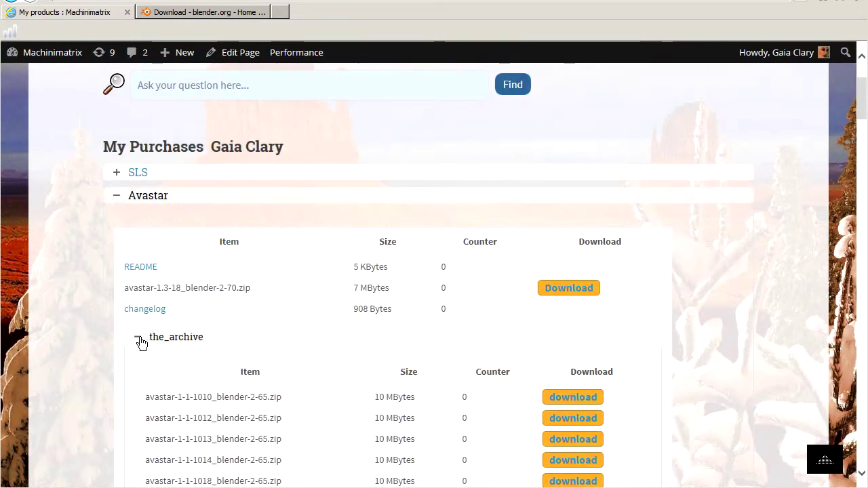
# Step: Collapse the archive list and save avastar-1.3-18_blender-2-70.zip to disk
pyautogui.click(138, 337)
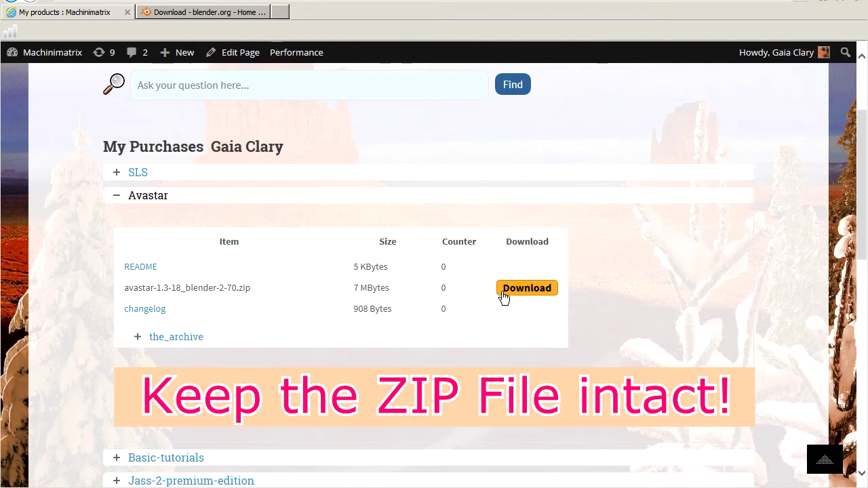
pyautogui.click(502, 292)
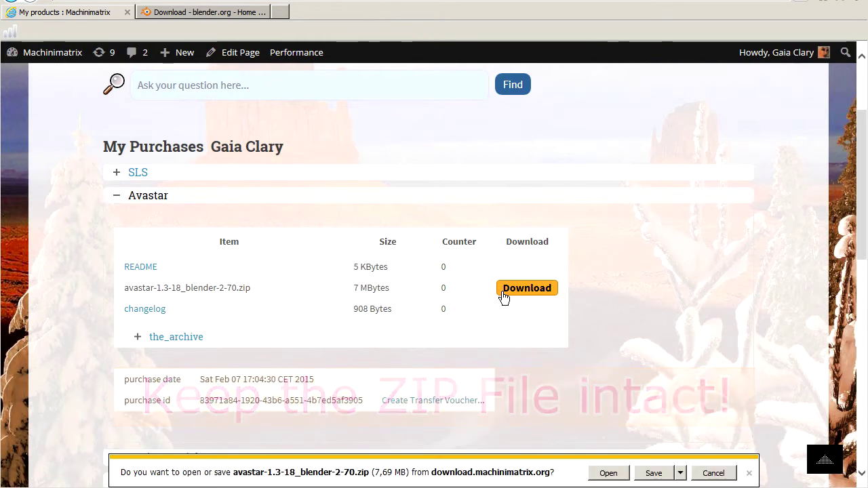
pyautogui.click(652, 472)
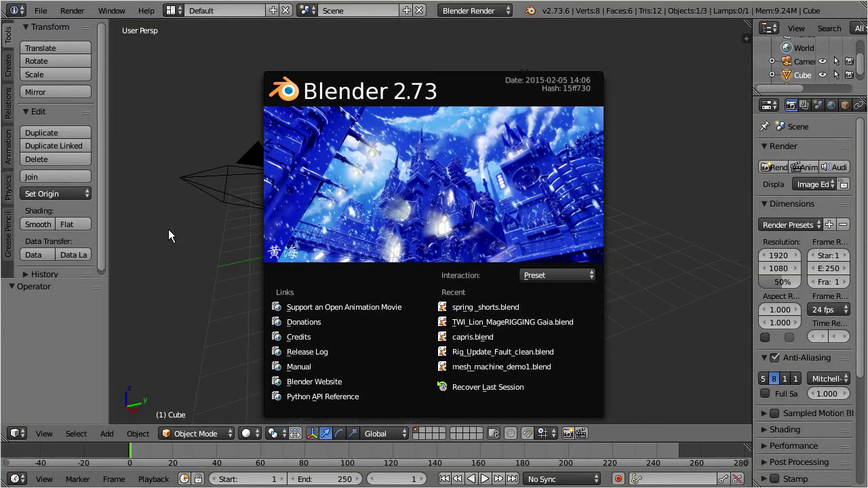
# Step: Close the splash screen and open File > User Preferences on the Add-ons tab
pyautogui.click(168, 229)
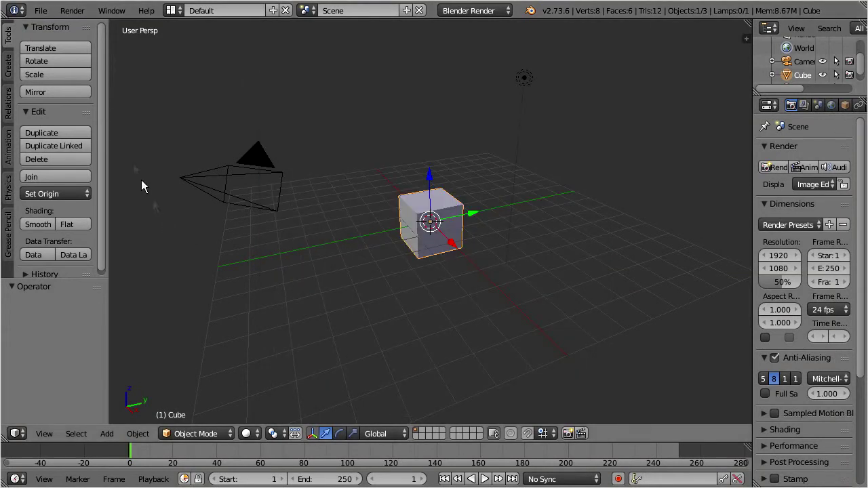
pyautogui.click(39, 10)
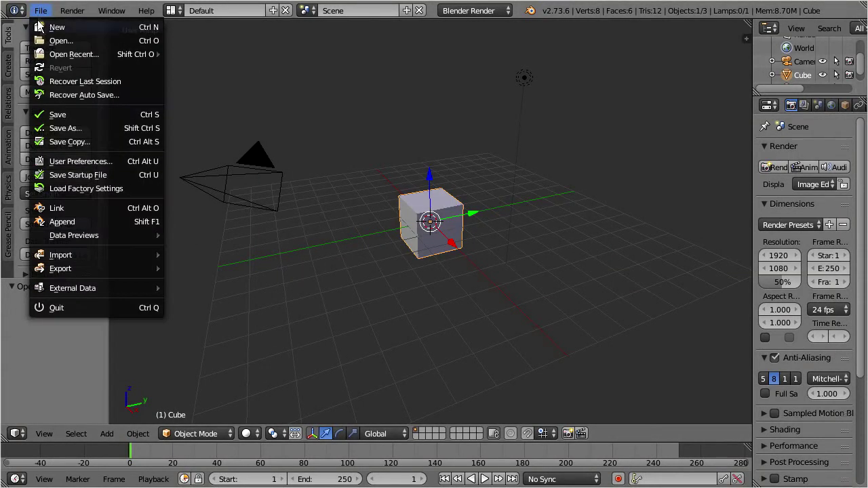
pyautogui.click(121, 161)
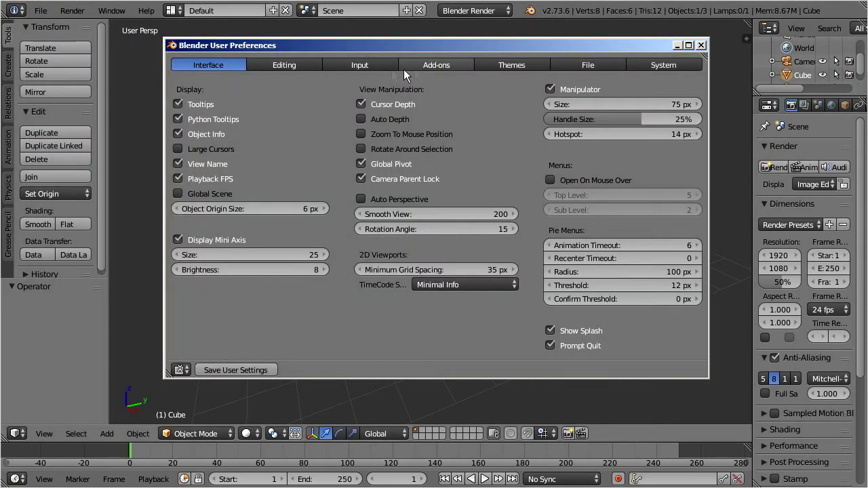
pyautogui.click(464, 70)
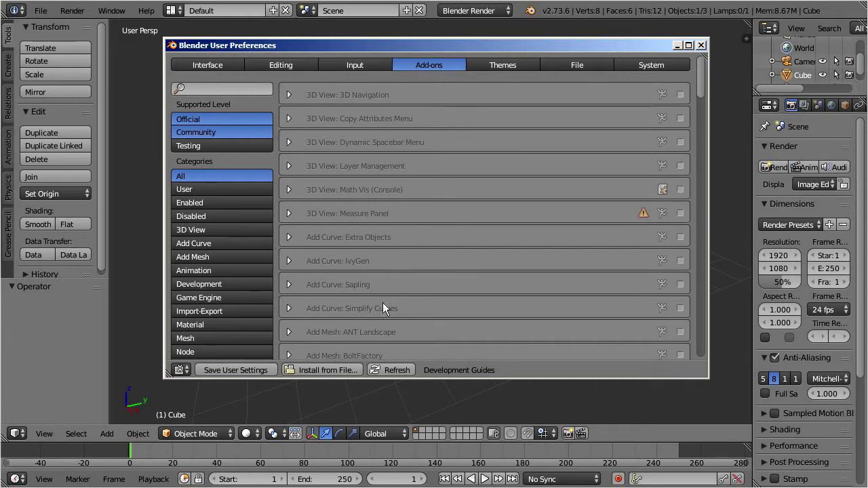
# Step: Install avastar-1.3-18_blender-2-70.zip from the E: drive downloads folder as an add-on
pyautogui.click(334, 371)
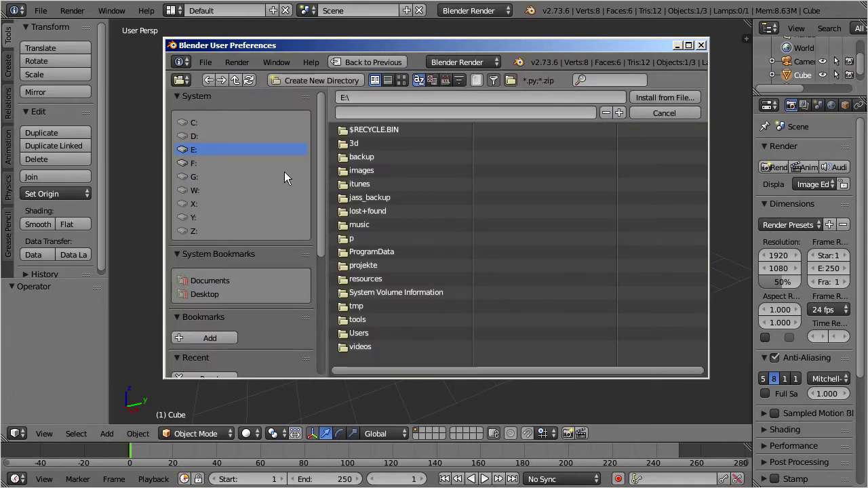
pyautogui.click(364, 333)
pyautogui.click(364, 143)
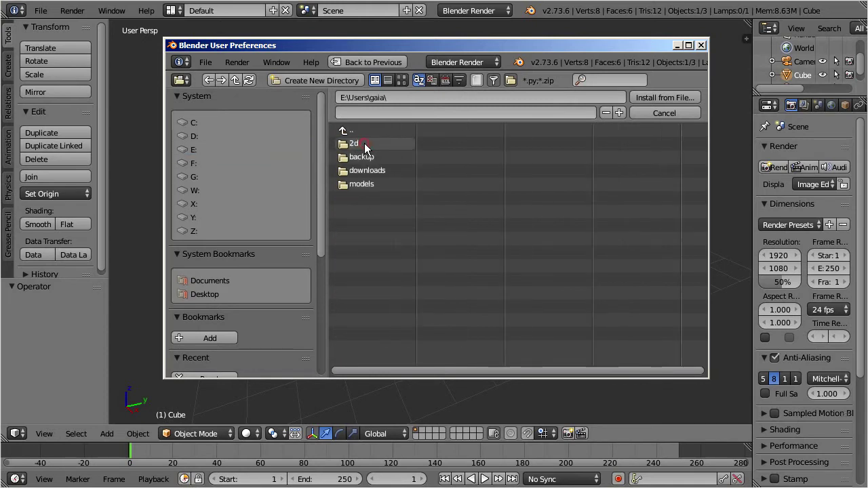
pyautogui.click(369, 172)
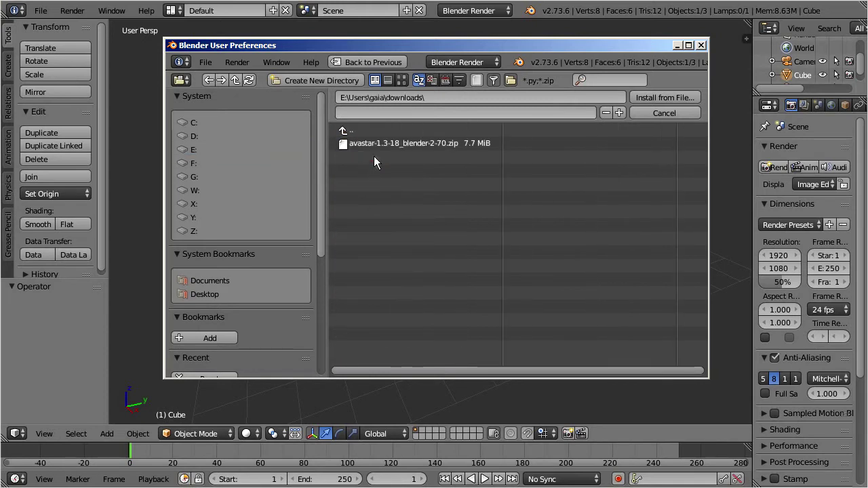
pyautogui.click(367, 146)
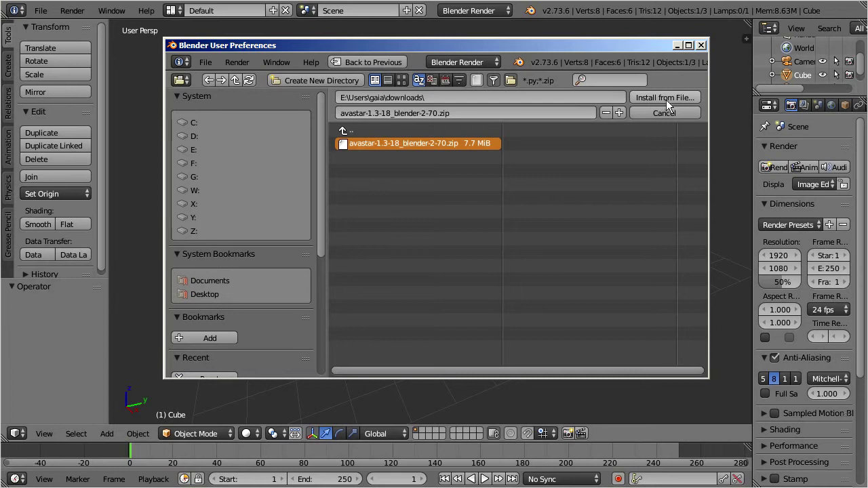
pyautogui.click(694, 101)
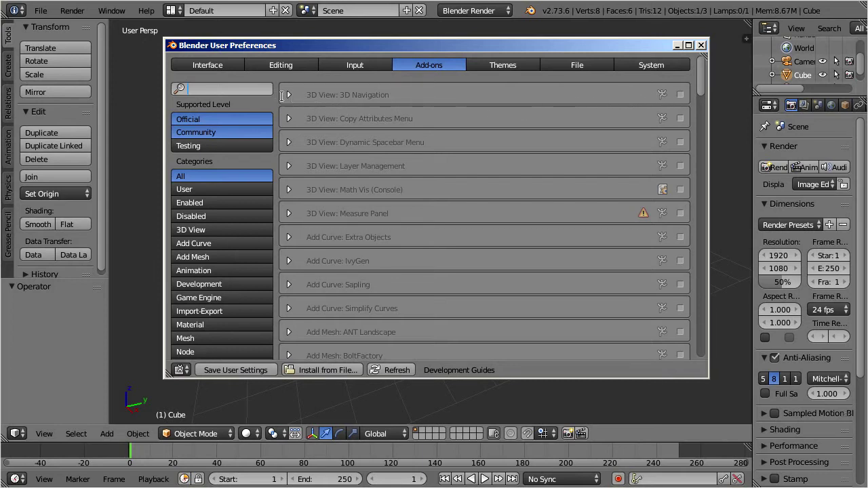
# Step: Filter the add-on list by 'avas' and collapse the Object: Avastar entry
pyautogui.click(265, 90)
pyautogui.write('ava')
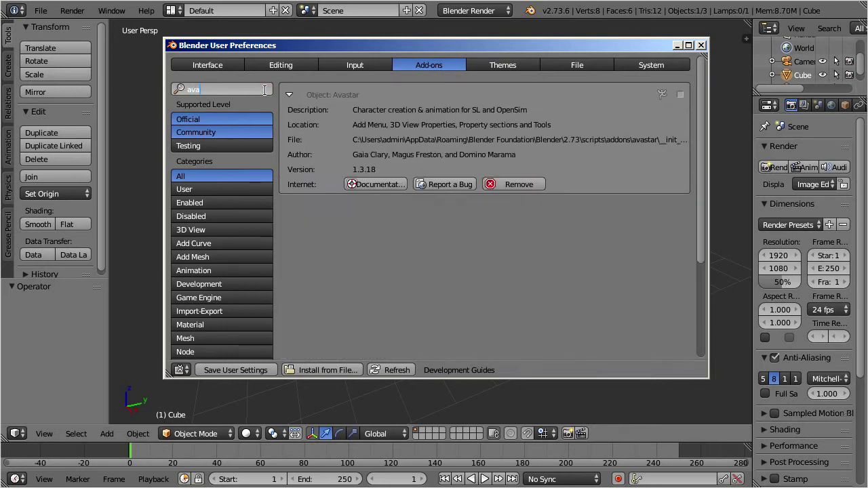
pyautogui.write('s')
pyautogui.click(417, 206)
pyautogui.click(289, 95)
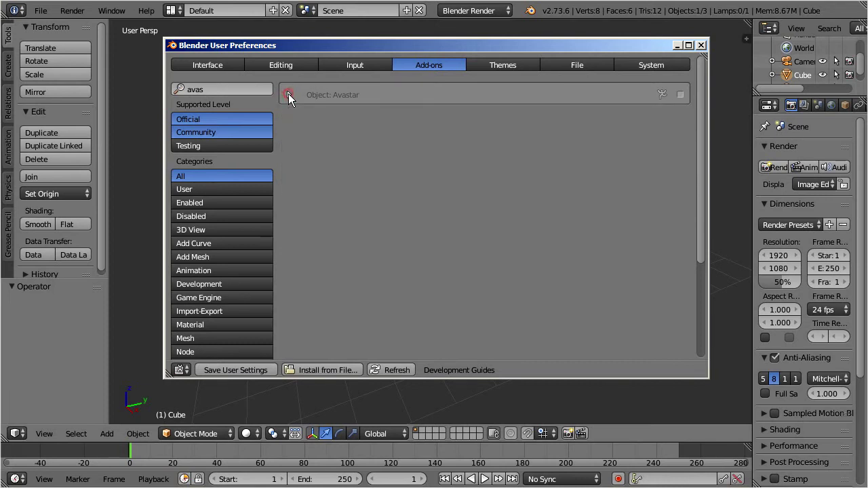
# Step: Expand Object: Avastar, tick its checkbox to enable it, and save user settings
pyautogui.click(288, 95)
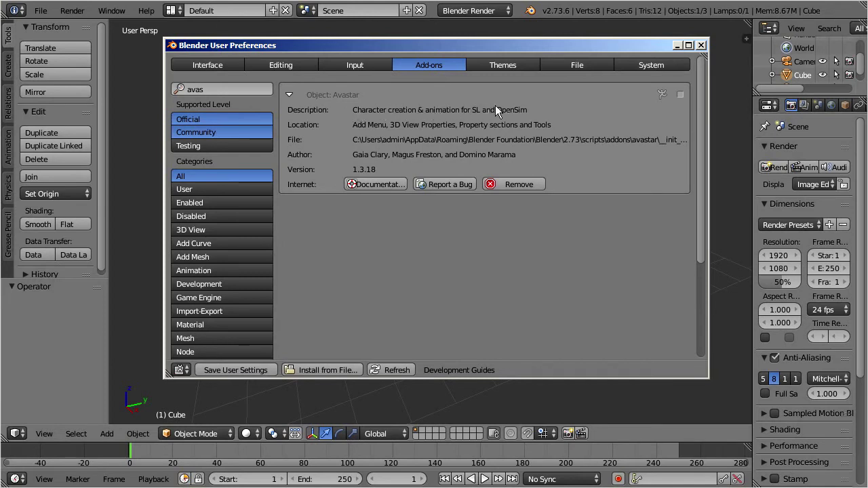
pyautogui.click(680, 94)
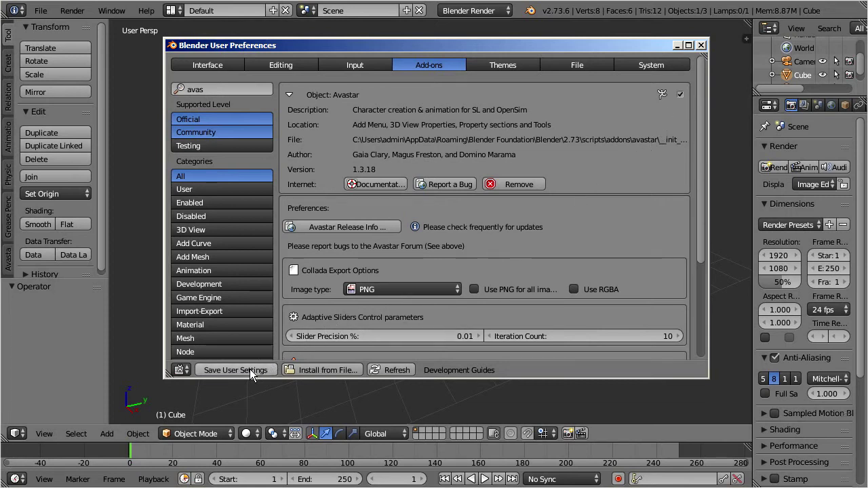
pyautogui.click(204, 370)
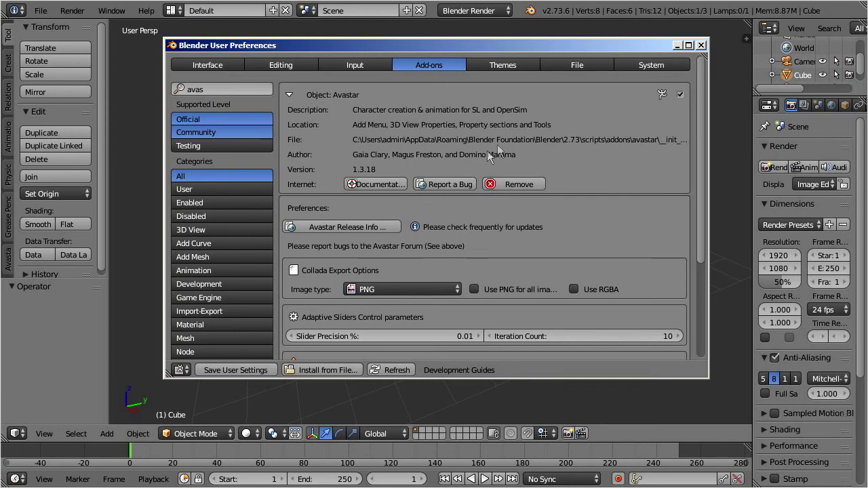
# Step: Close preferences, delete the default cube, and add an Avastar character from the Add menu
pyautogui.click(702, 46)
pyautogui.press('Delete')
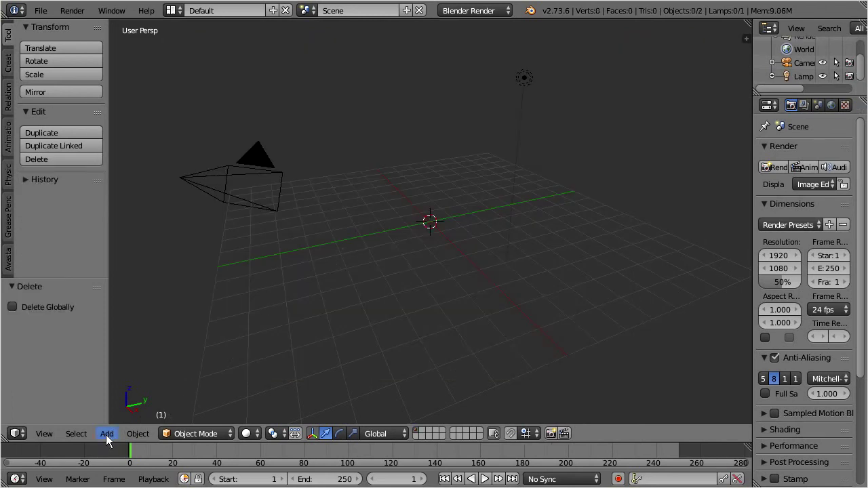
pyautogui.click(107, 433)
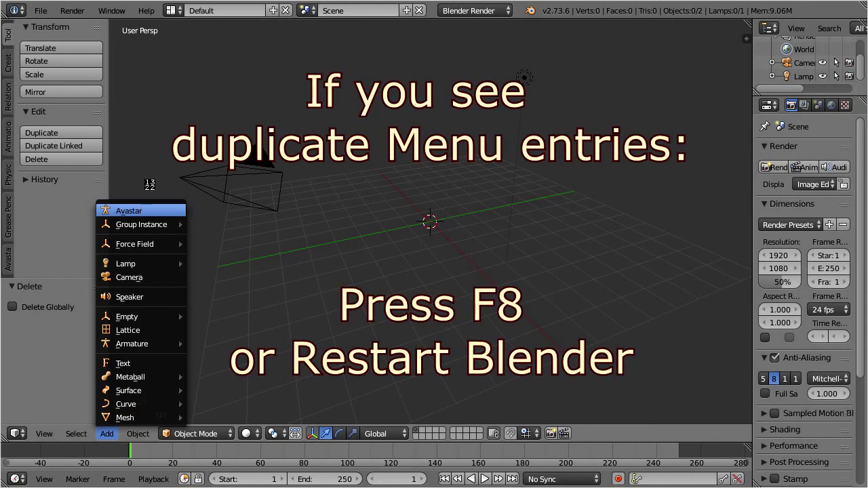
pyautogui.press('Return')
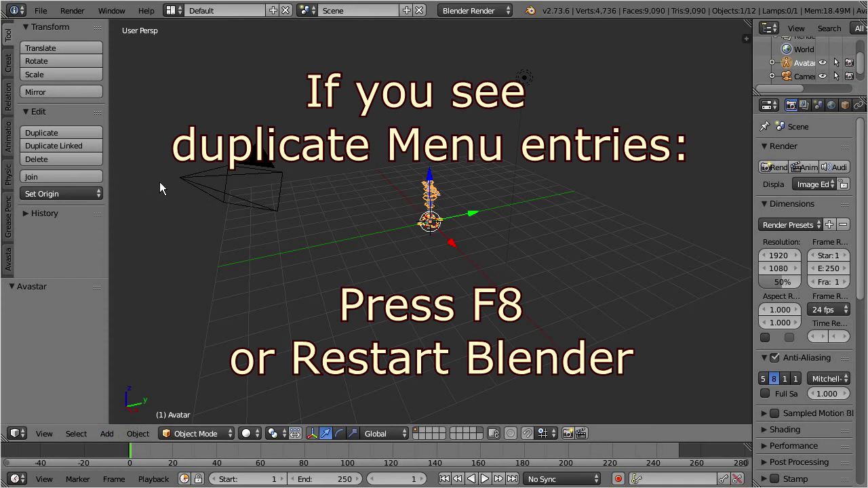